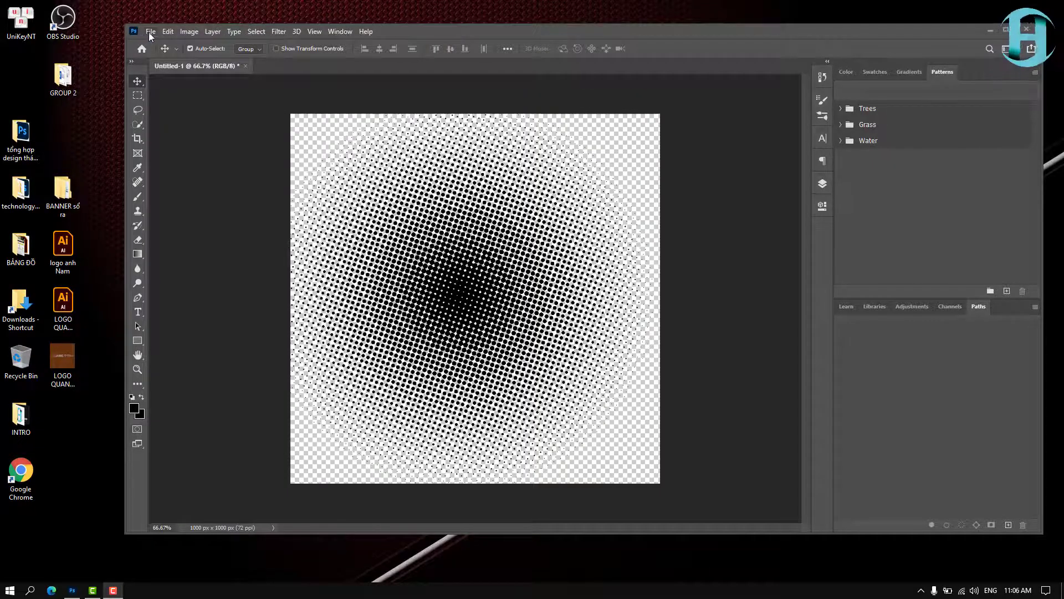
# Create a new blank 1000 × 1000 px document
pyautogui.click(157, 33)
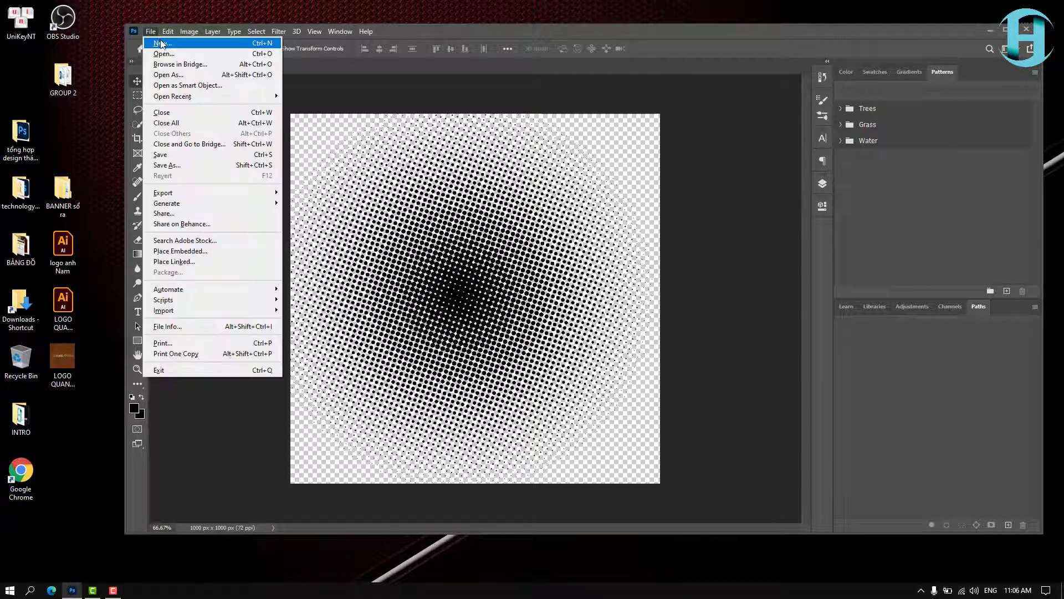
pyautogui.click(161, 44)
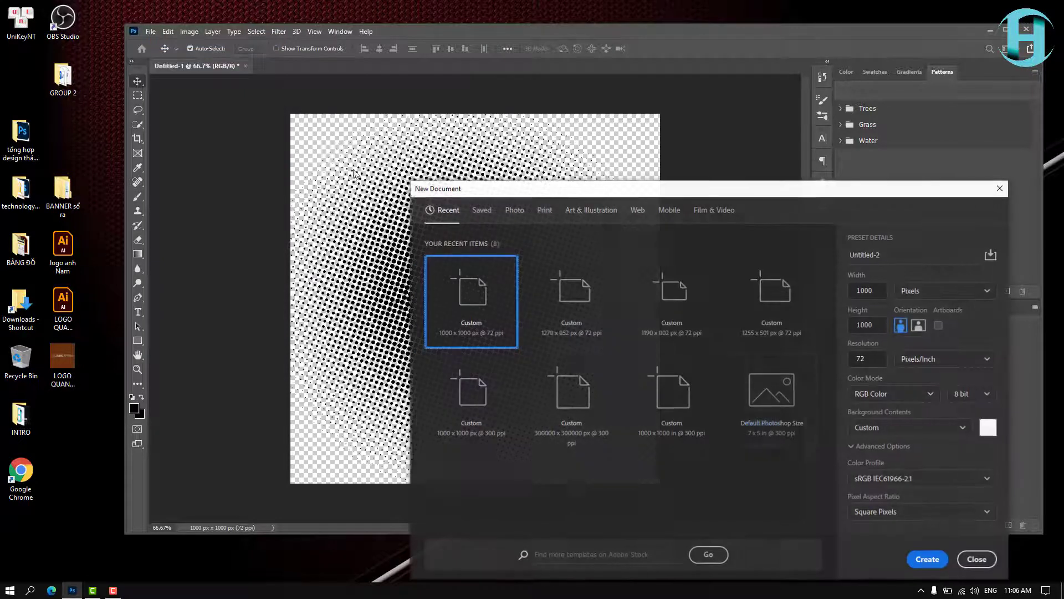
pyautogui.click(926, 559)
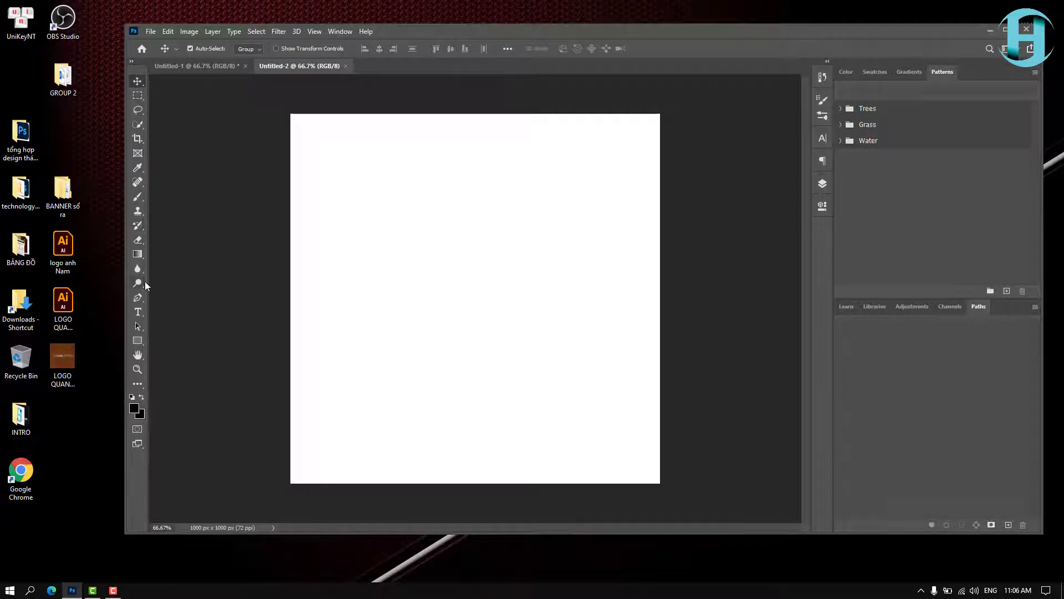
# Draw a black-to-white radial gradient outward from the canvas centre
pyautogui.click(139, 254)
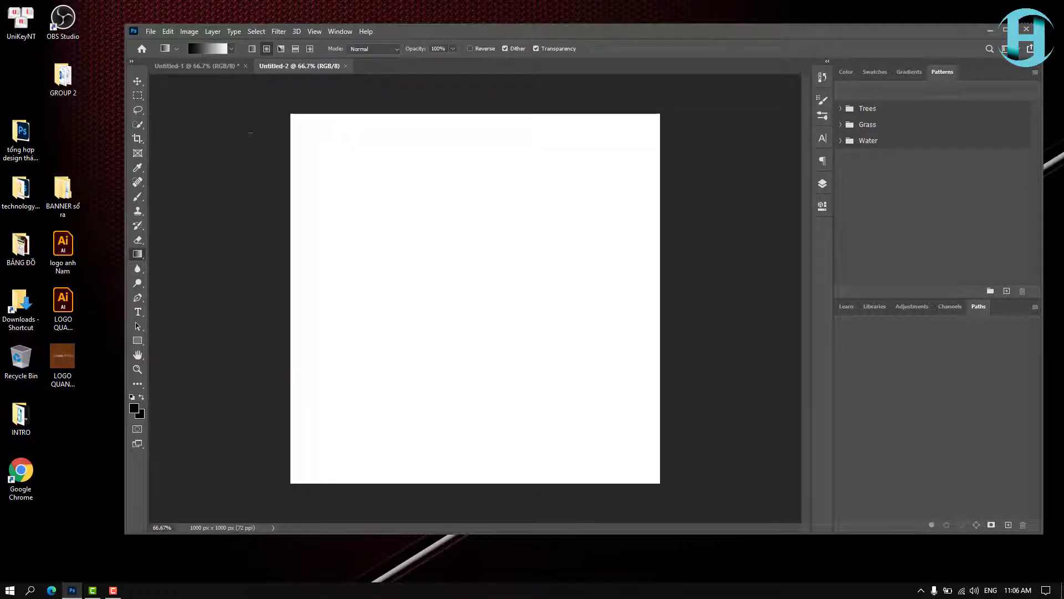
pyautogui.click(207, 51)
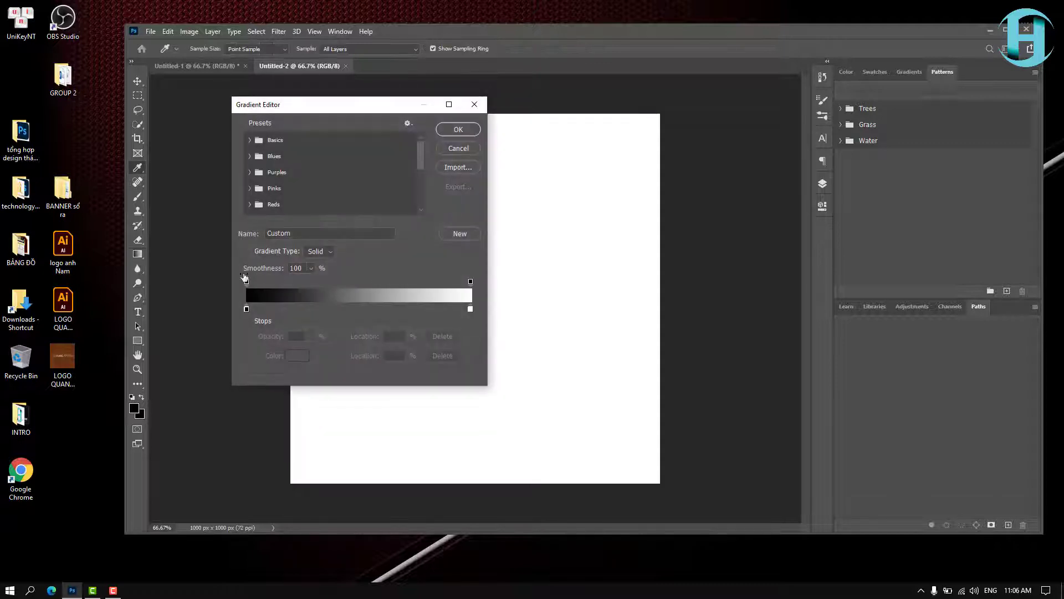
pyautogui.click(474, 105)
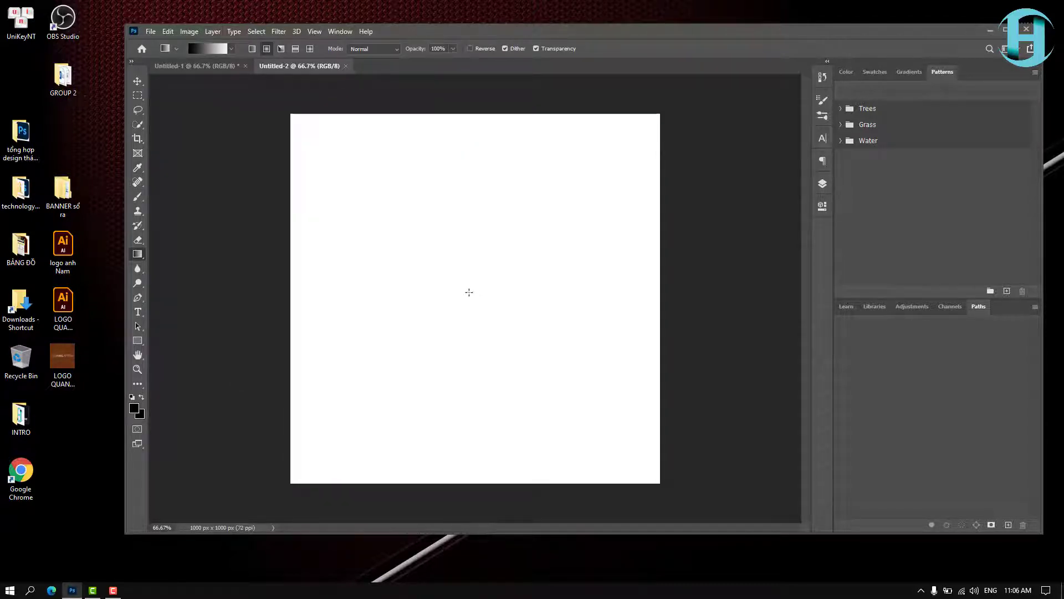
pyautogui.moveTo(469, 292); pyautogui.dragTo(659, 292)
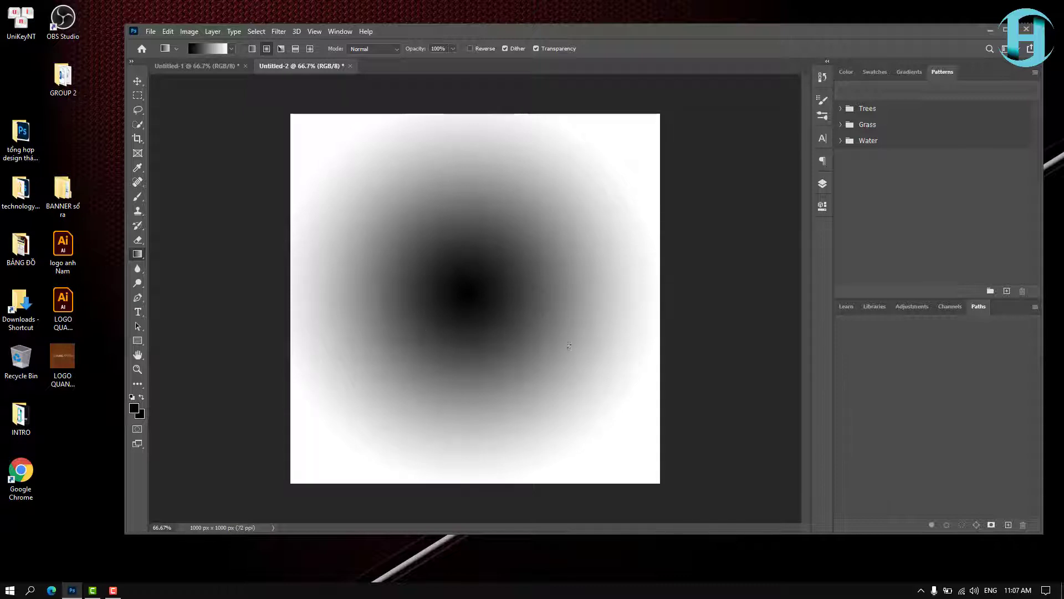
pyautogui.moveTo(404, 324); pyautogui.dragTo(501, 247)
pyautogui.hotkey('ctrl', 'z')
# Apply Color Halftone with Max. Radius 10 and all screen angles at 108
pyautogui.click(281, 33)
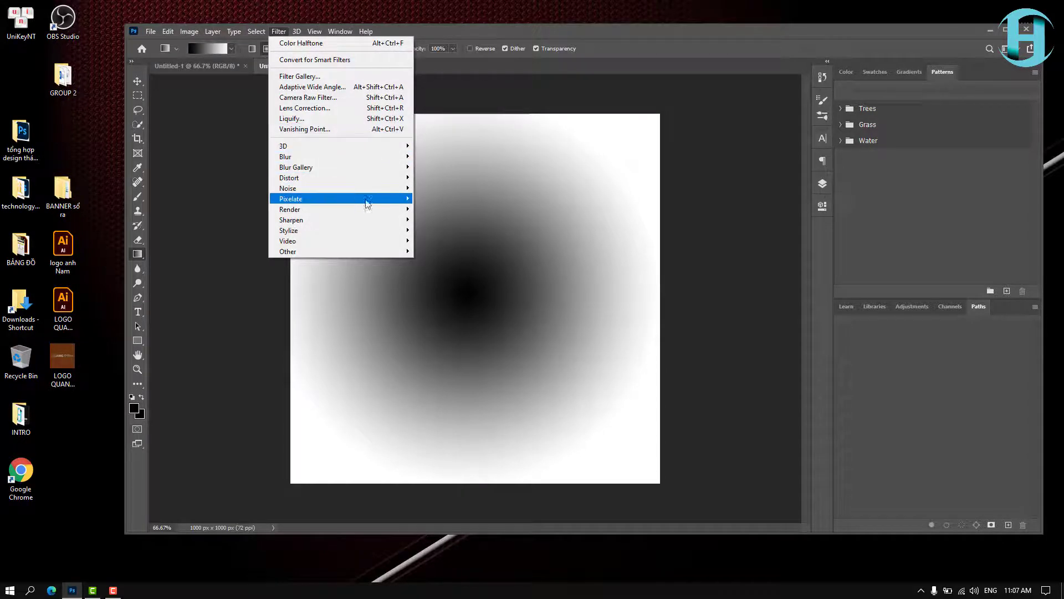
pyautogui.moveTo(291, 198)
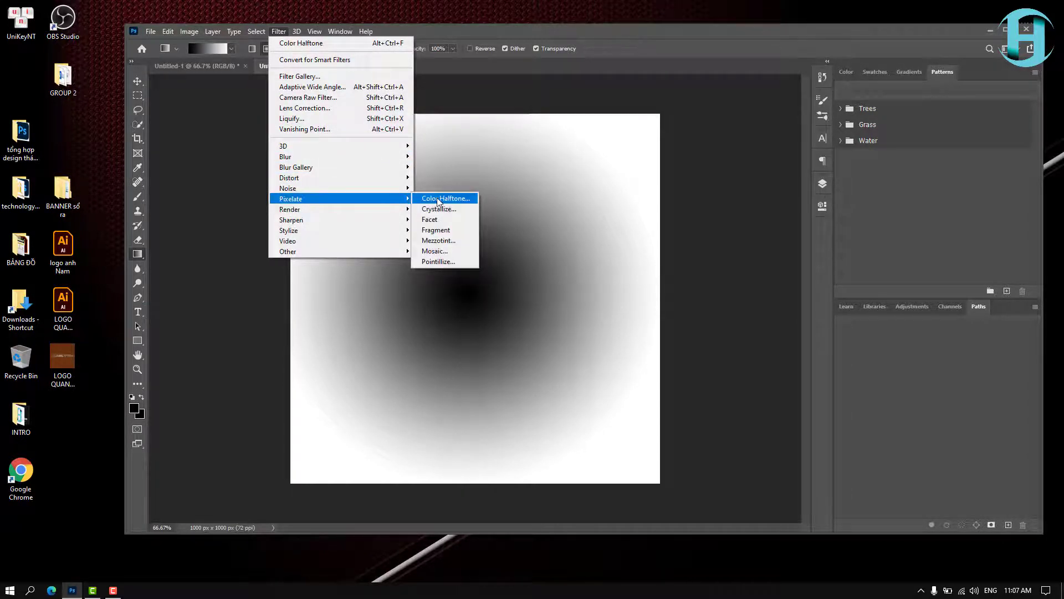
pyautogui.click(443, 198)
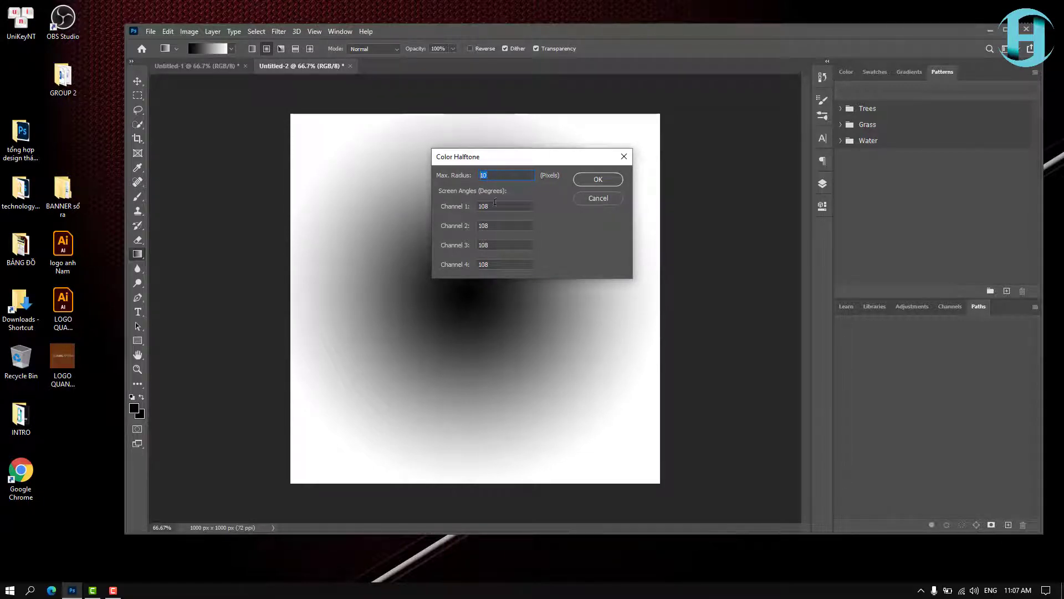
pyautogui.press('Tab')
pyautogui.press('Tab')
pyautogui.click(594, 180)
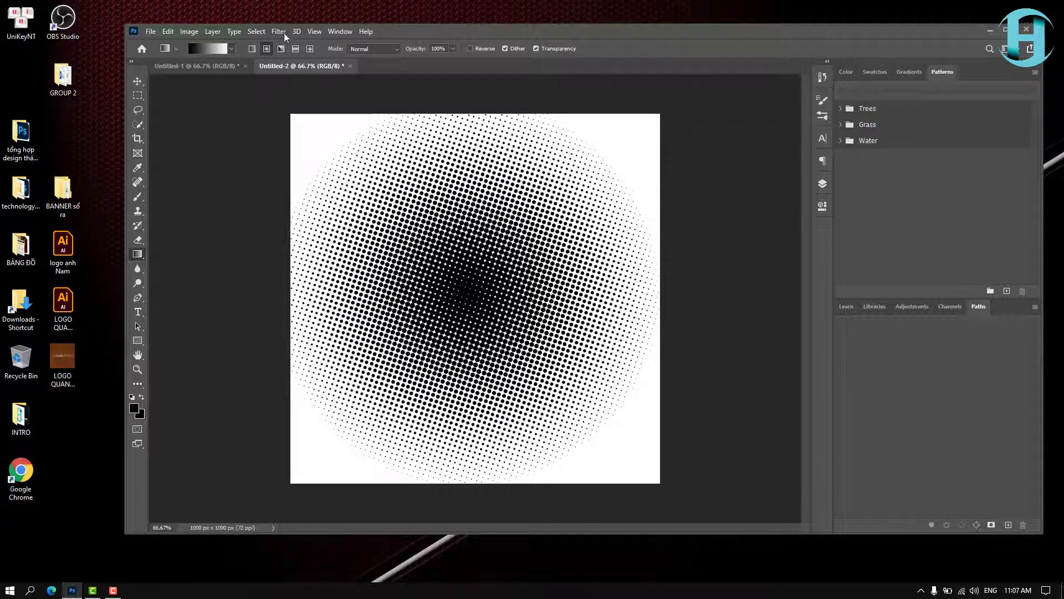
# Select the black dots with Color Range and copy them to a new layer
pyautogui.click(266, 31)
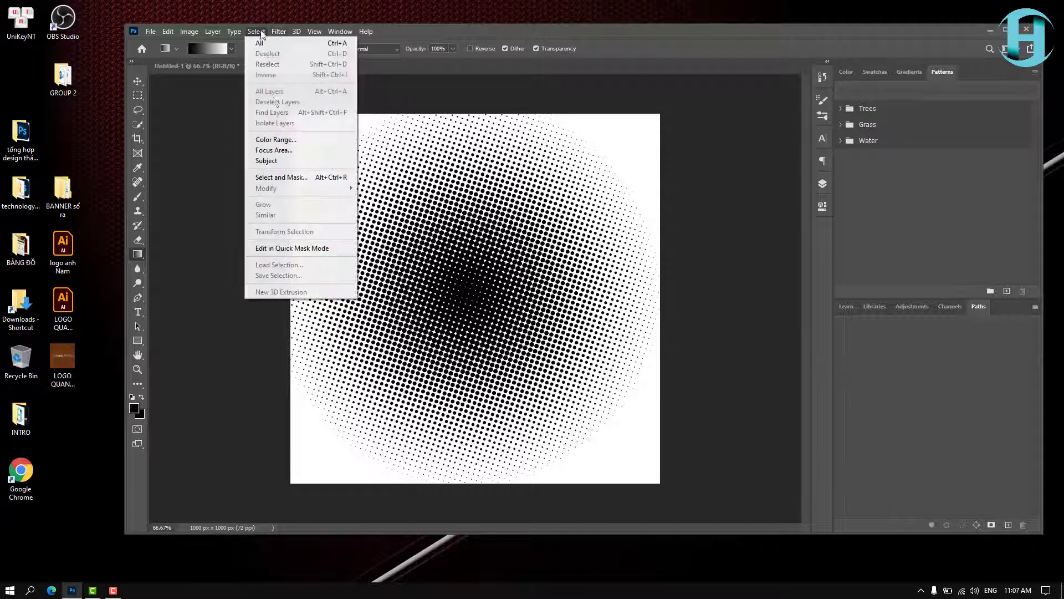
pyautogui.click(294, 142)
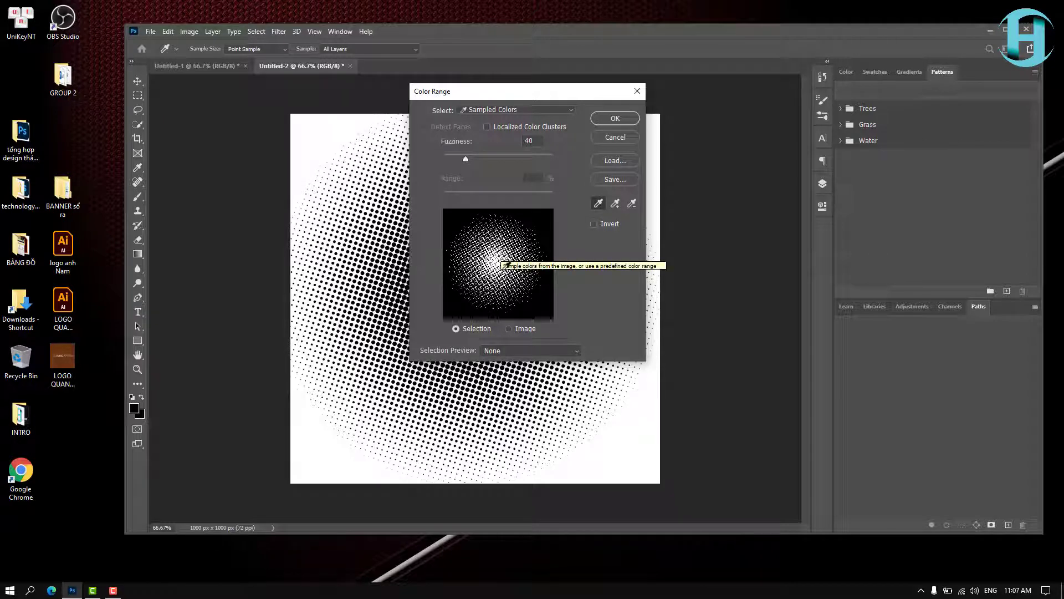
pyautogui.click(615, 118)
pyautogui.press('g')
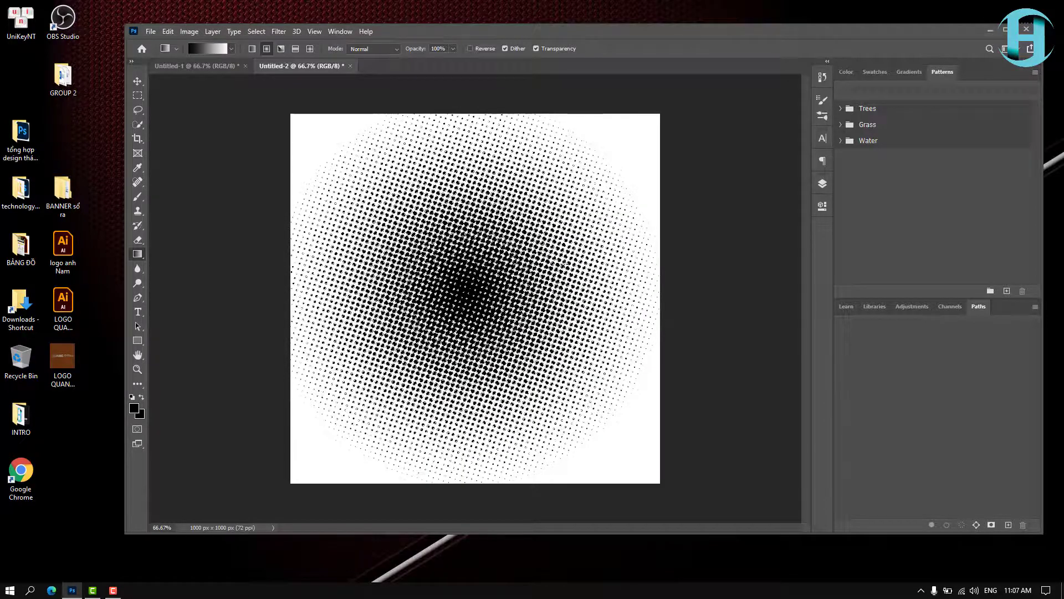
pyautogui.hotkey('ctrl', 'j')
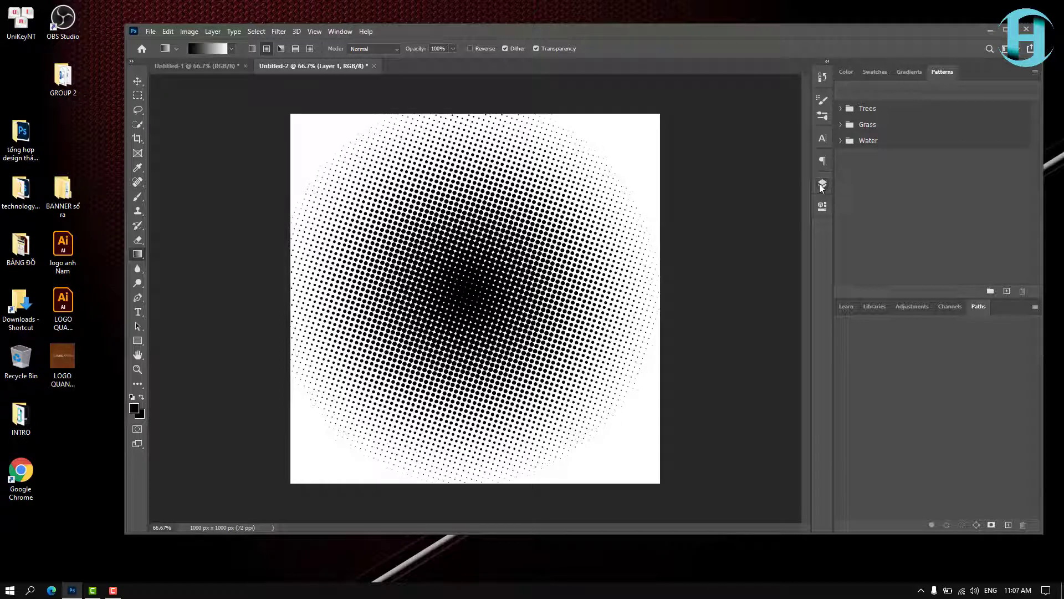
# Delete the white Background layer, leaving the dots on transparency
pyautogui.click(822, 183)
pyautogui.click(712, 265)
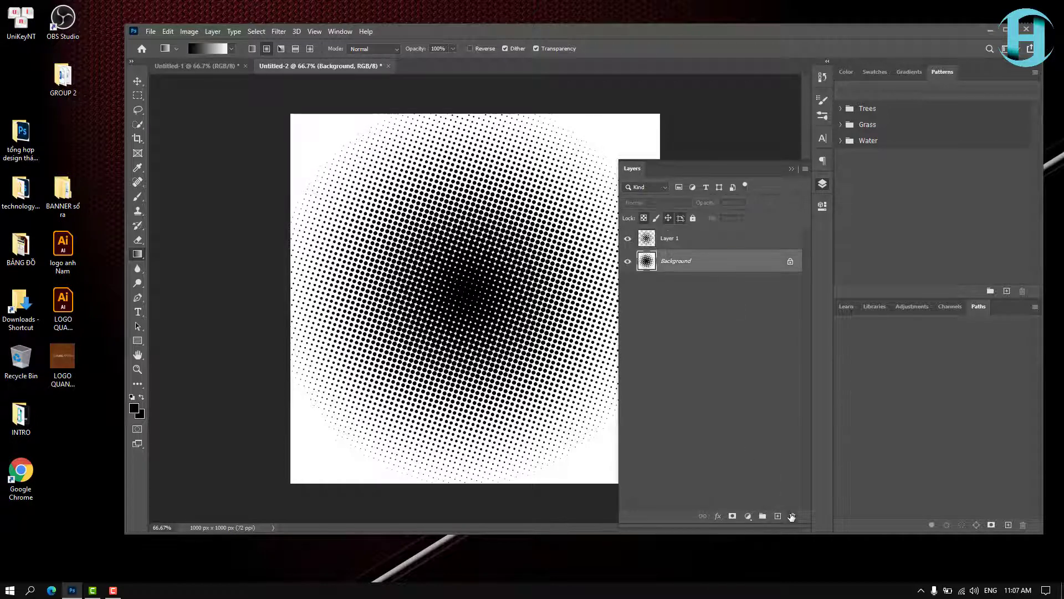
pyautogui.click(793, 516)
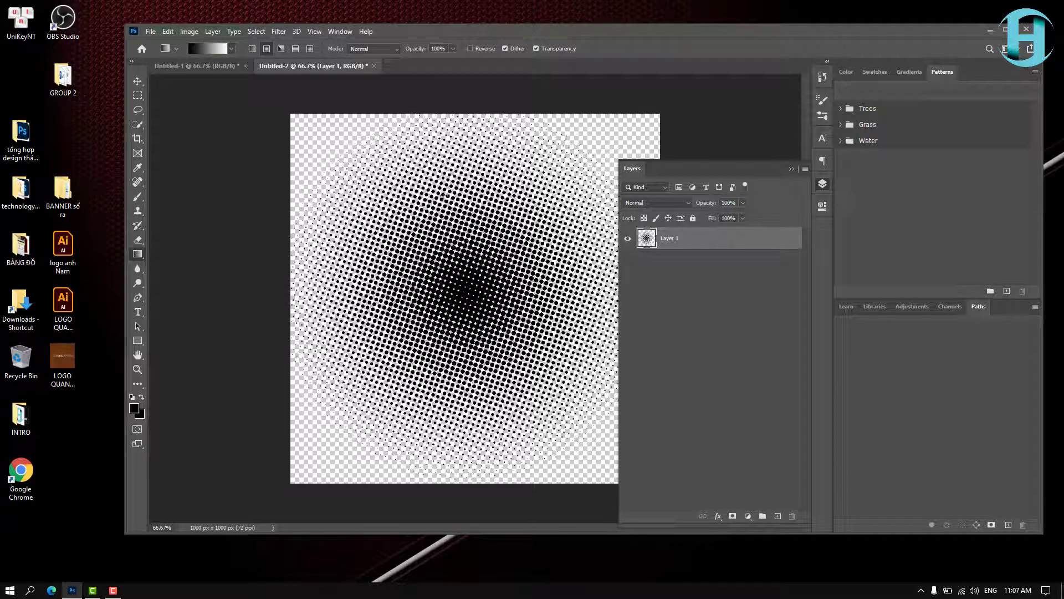
pyautogui.click(790, 171)
pyautogui.click(137, 81)
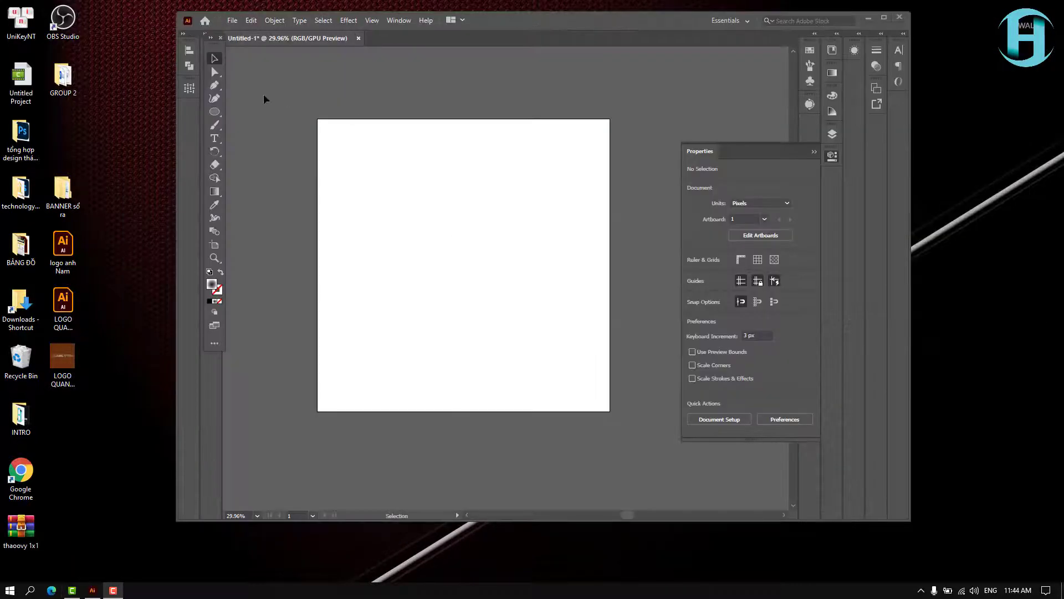
# Create an 800 × 800 px gradient circle centred on the artboard
pyautogui.click(215, 111)
pyautogui.click(409, 217)
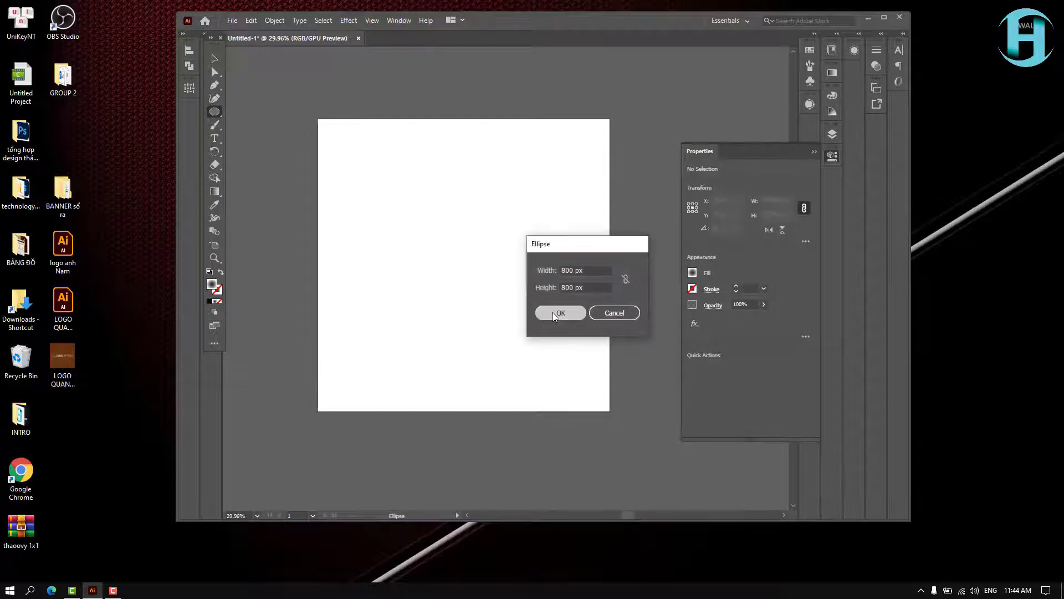
pyautogui.click(554, 312)
pyautogui.click(215, 58)
pyautogui.moveTo(496, 320); pyautogui.dragTo(453, 278)
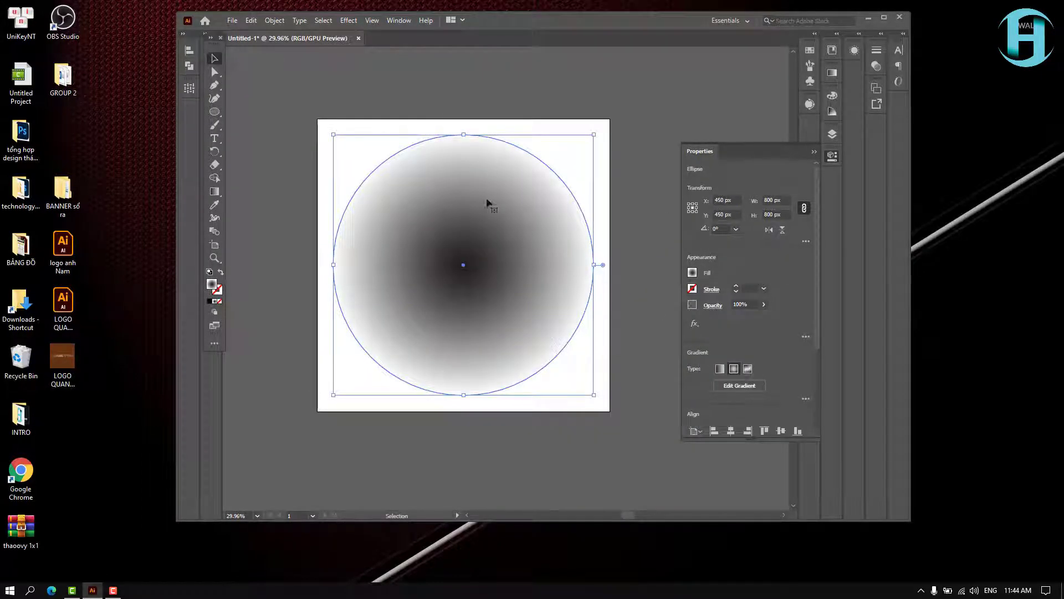
pyautogui.click(335, 89)
# Apply the Pixelate > Color Halftone effect to the gradient circle
pyautogui.click(514, 255)
pyautogui.click(349, 19)
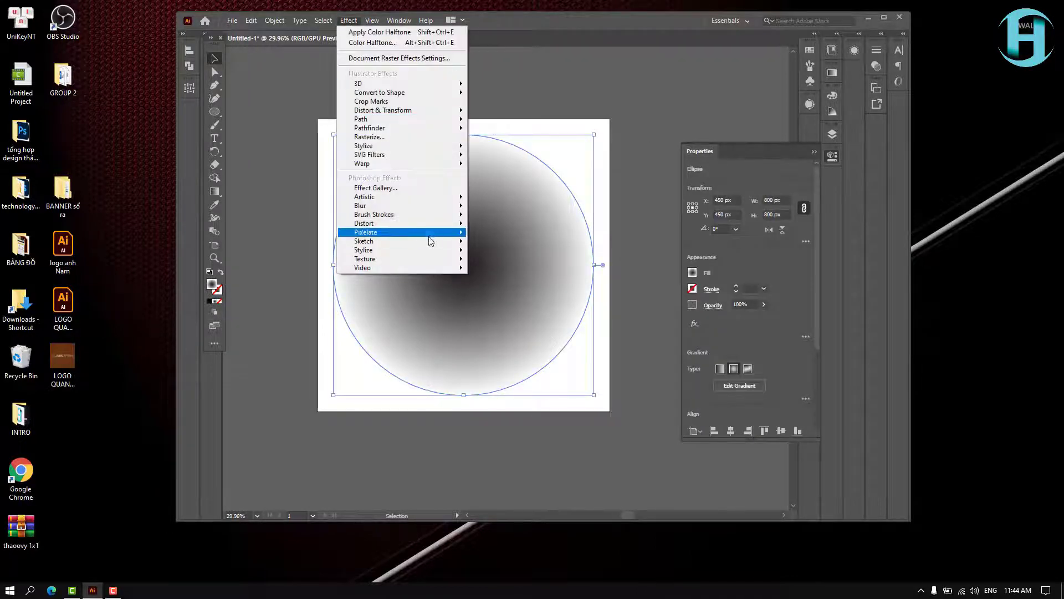
pyautogui.click(488, 232)
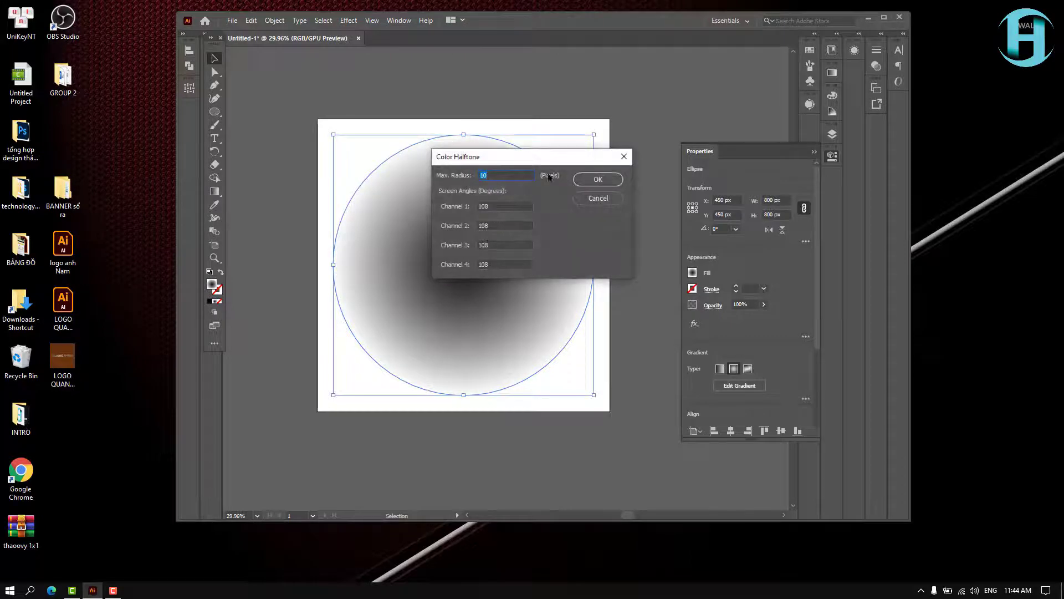
pyautogui.click(598, 179)
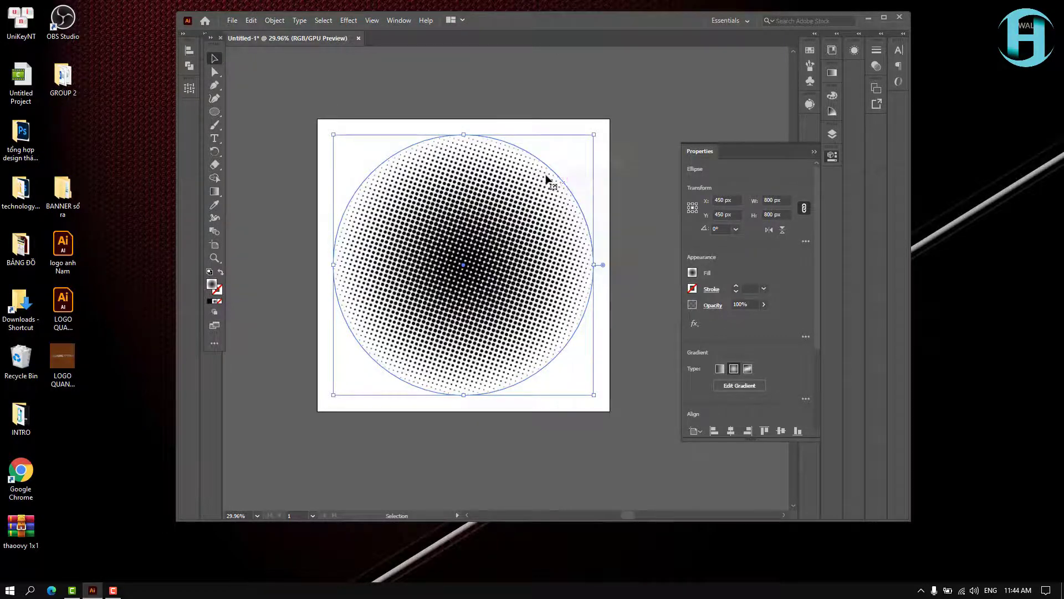
pyautogui.click(290, 85)
# Expand the halftone circle's appearance into an image with Object > Expand Appearance
pyautogui.click(403, 161)
pyautogui.click(428, 122)
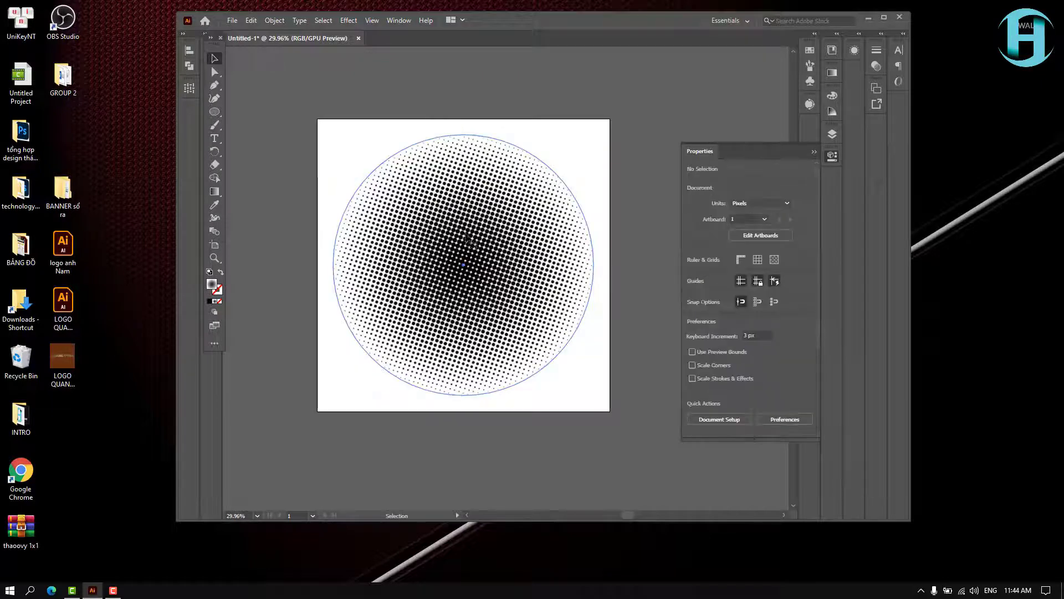
pyautogui.click(466, 241)
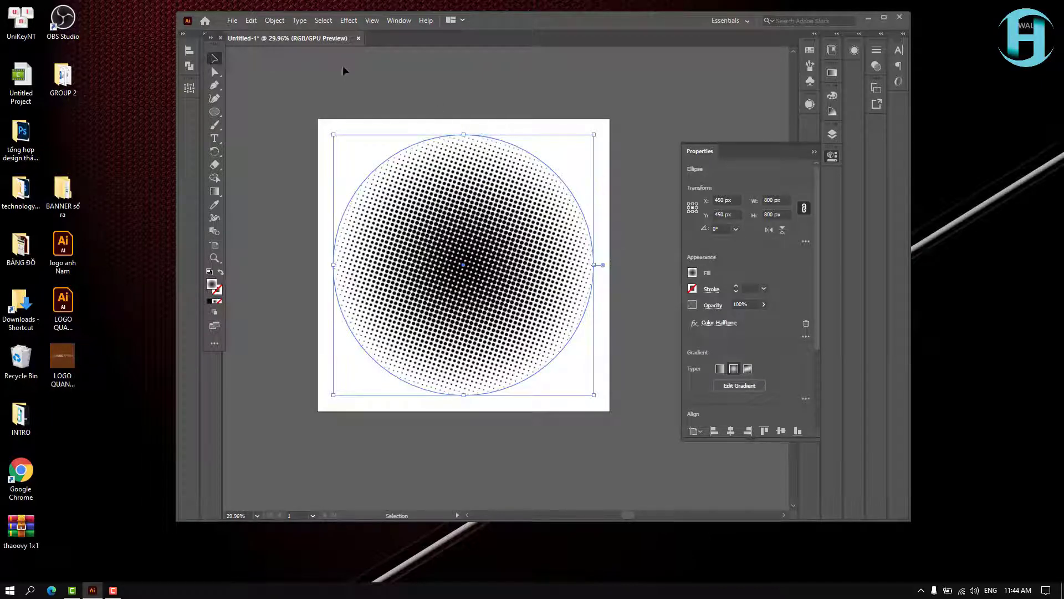
pyautogui.click(274, 20)
pyautogui.click(307, 164)
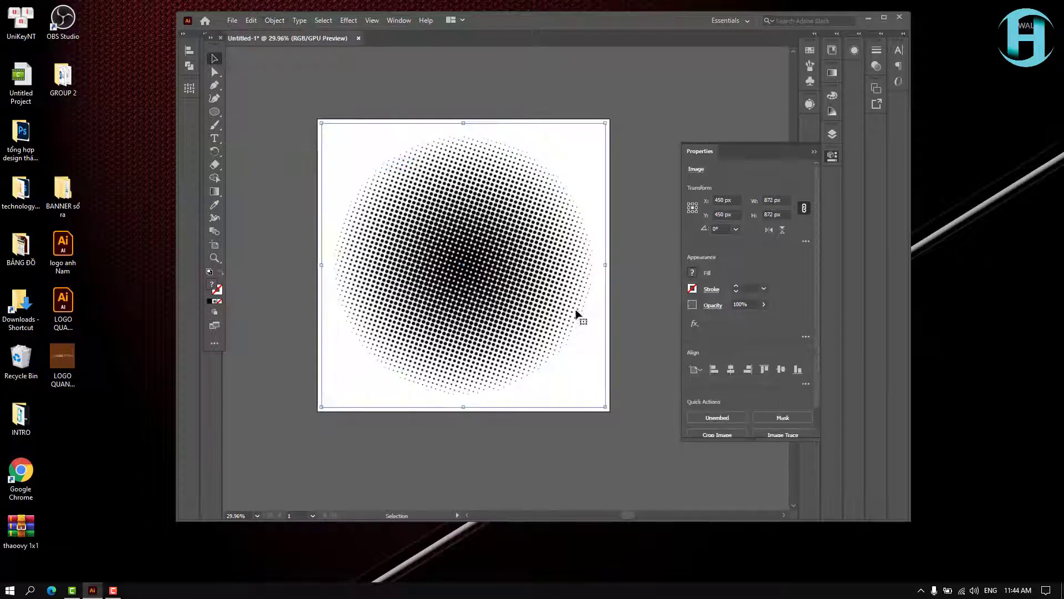
# Image-trace the halftone image with the High Fidelity Photo preset
pyautogui.scroll(-2, 715, 419)
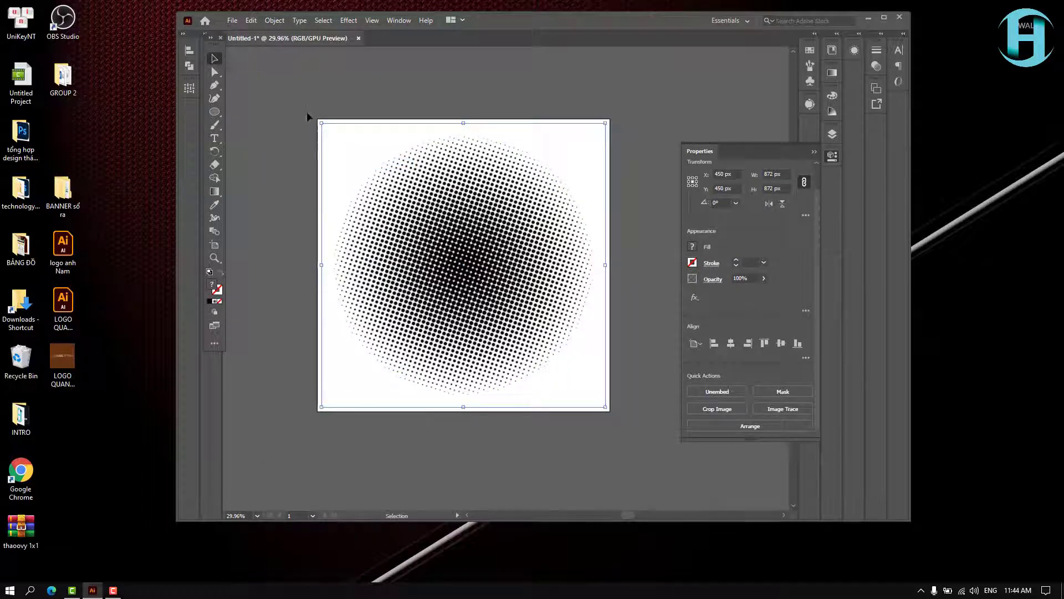
pyautogui.scroll(-2, 757, 373)
pyautogui.click(785, 409)
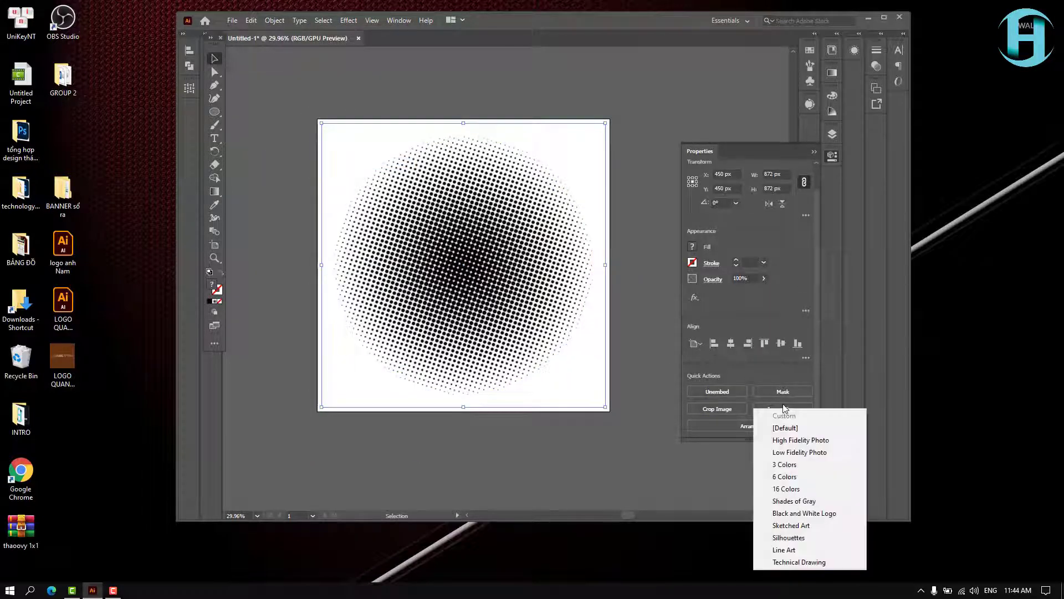
pyautogui.click(724, 460)
pyautogui.click(607, 321)
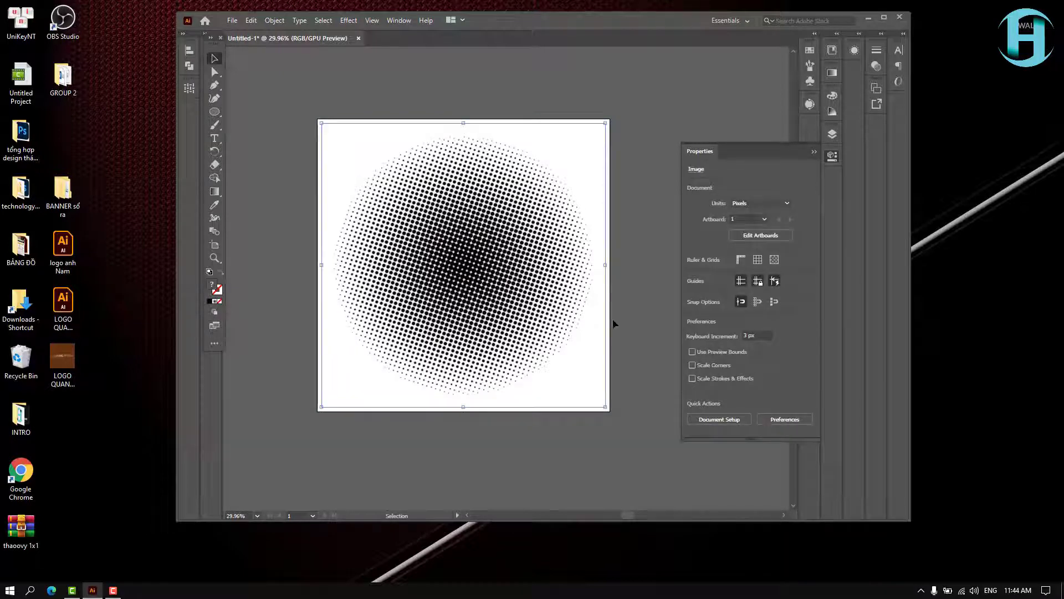
pyautogui.click(784, 409)
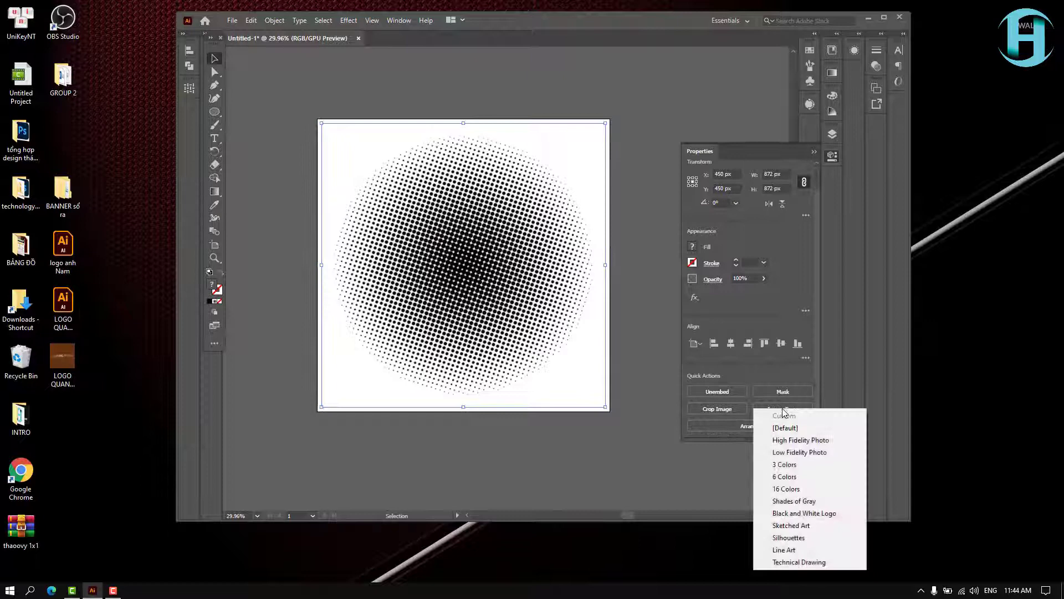
pyautogui.click(800, 441)
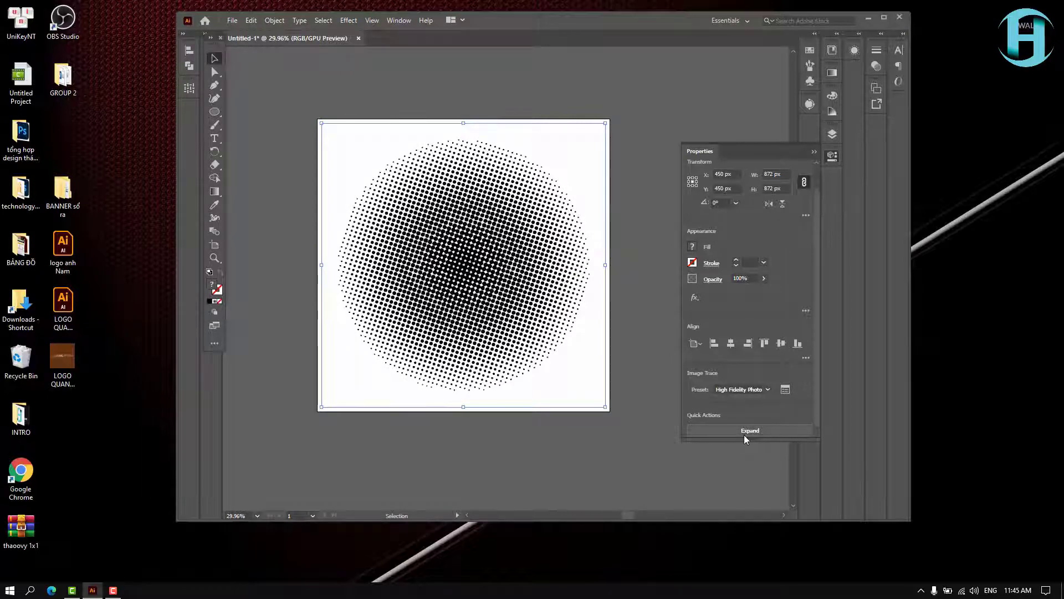
# Expand the trace into vector dot paths and marquee-select them to inspect
pyautogui.click(744, 431)
pyautogui.click(361, 134)
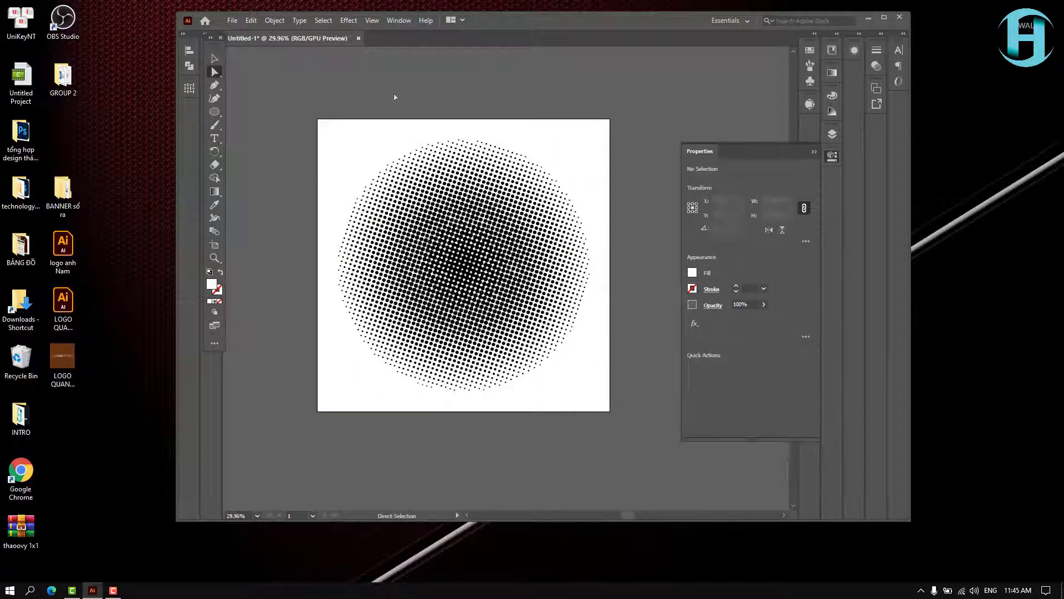
pyautogui.moveTo(664, 419); pyautogui.dragTo(381, 159)
pyautogui.click(287, 101)
pyautogui.moveTo(288, 100); pyautogui.dragTo(653, 432)
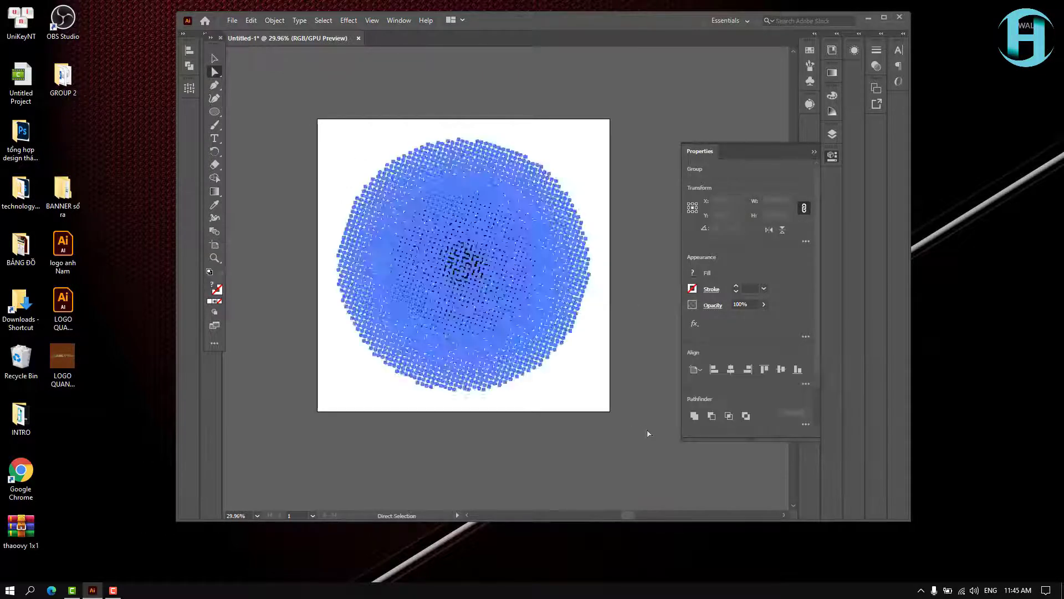
pyautogui.click(344, 124)
pyautogui.moveTo(345, 123); pyautogui.dragTo(658, 444)
pyautogui.click(424, 196)
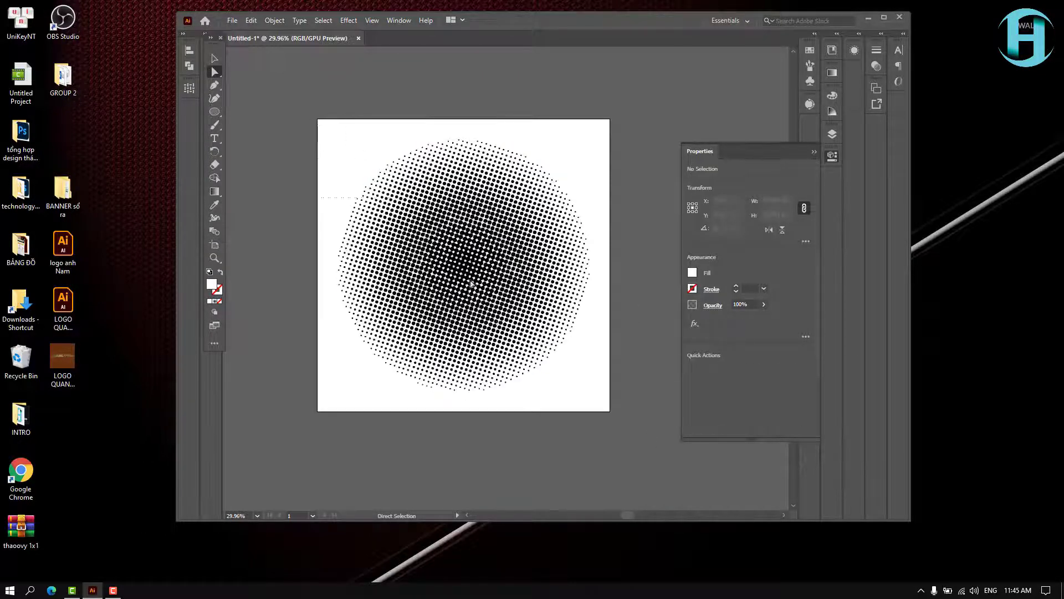
pyautogui.moveTo(327, 128); pyautogui.dragTo(627, 394)
pyautogui.click(325, 103)
# Marquee-select the whole halftone dot group with the Selection tool, then deselect it
pyautogui.press('v')
pyautogui.moveTo(264, 101); pyautogui.dragTo(621, 430)
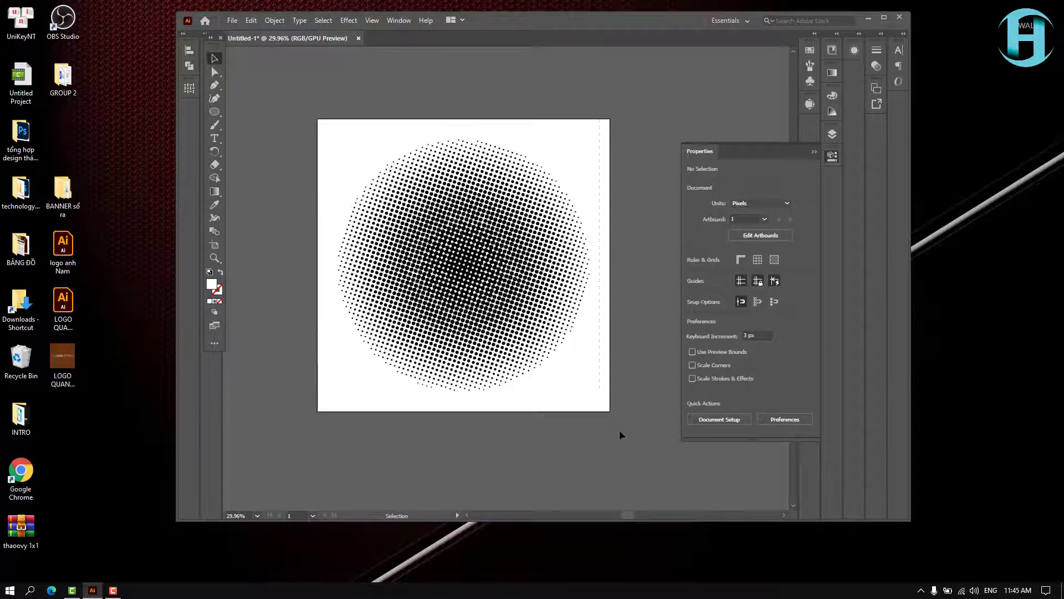
pyautogui.click(284, 117)
pyautogui.click(509, 347)
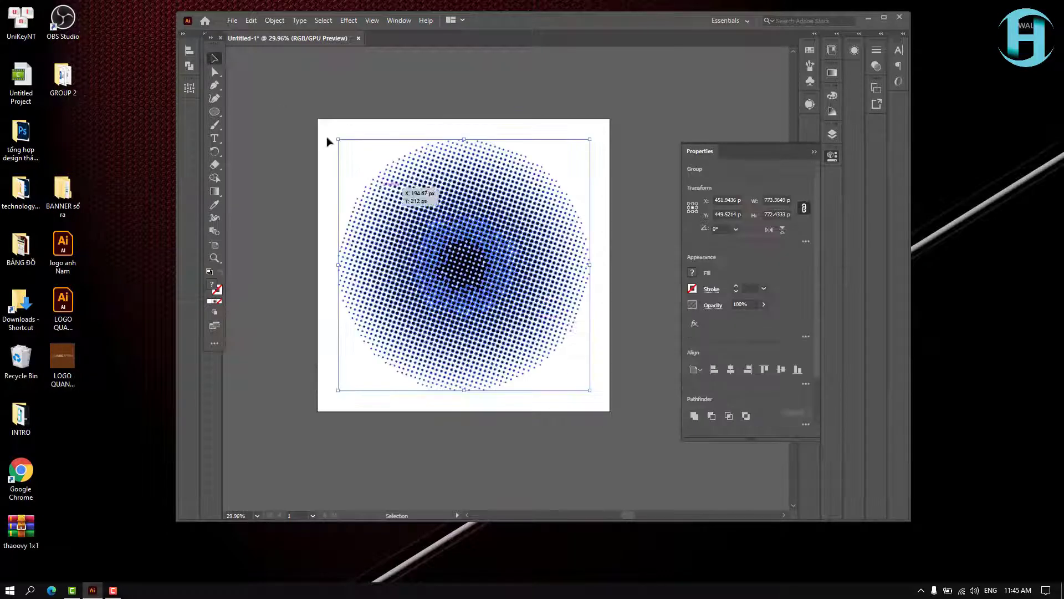
pyautogui.click(287, 122)
pyautogui.moveTo(287, 122)
pyautogui.mouseDown()
pyautogui.moveTo(657, 405)
pyautogui.moveTo(325, 147)
pyautogui.moveTo(611, 445)
pyautogui.mouseUp()
pyautogui.click(278, 123)
pyautogui.click(325, 147)
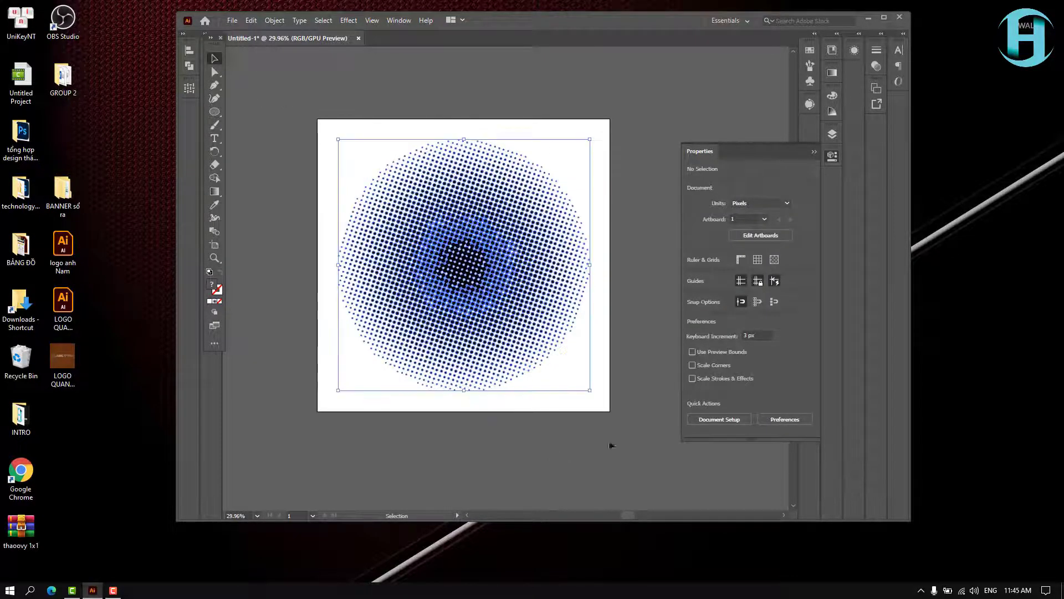
pyautogui.click(297, 114)
pyautogui.moveTo(297, 115); pyautogui.dragTo(666, 335)
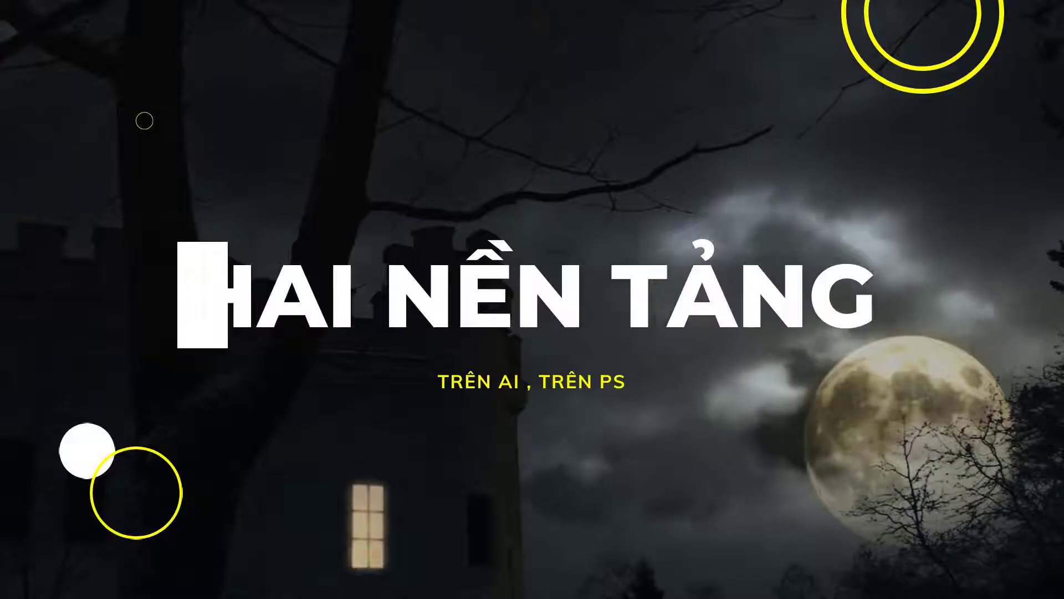